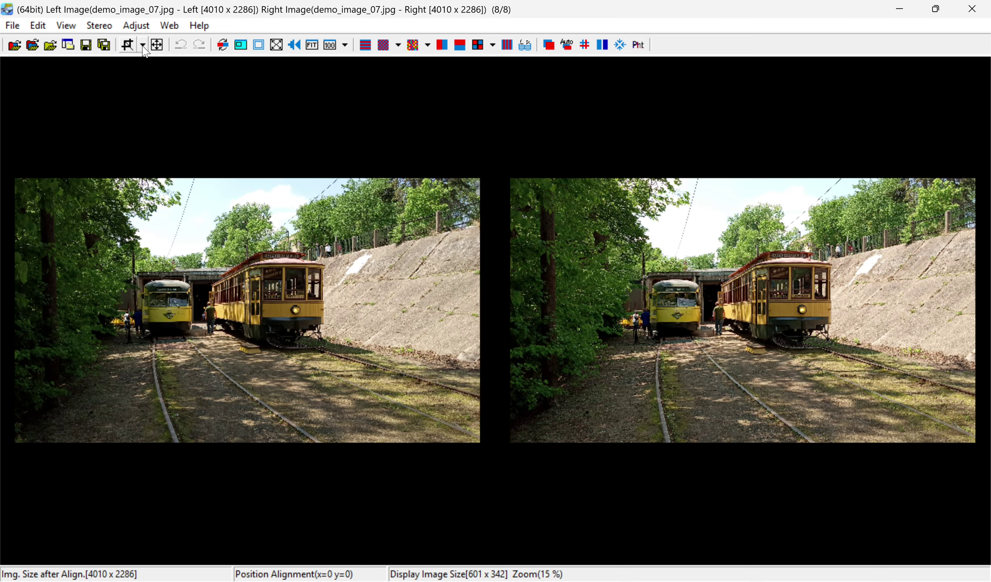
# - Turn off keeping the aspect ratio in the free cropping options
pyautogui.click(143, 46)
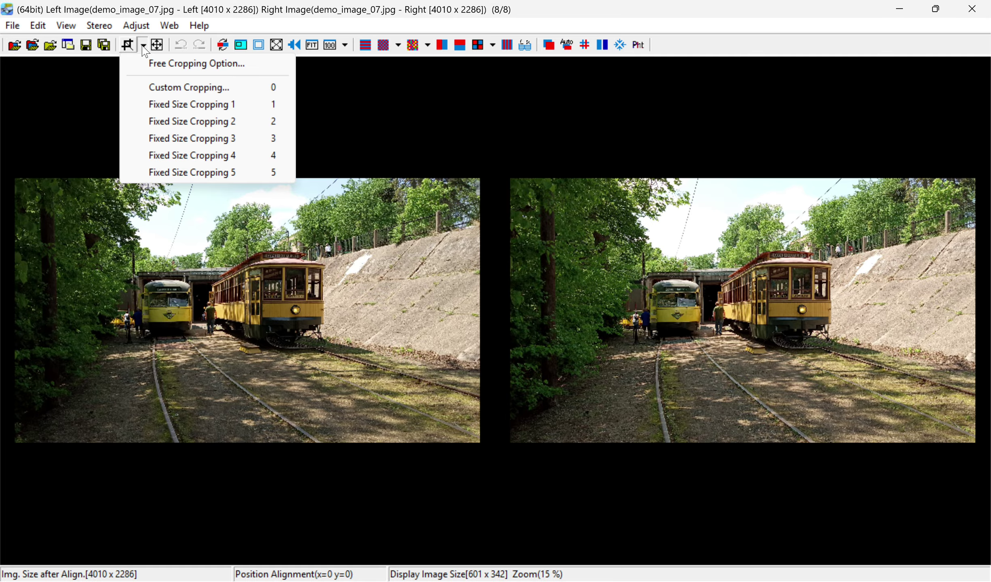
pyautogui.click(169, 63)
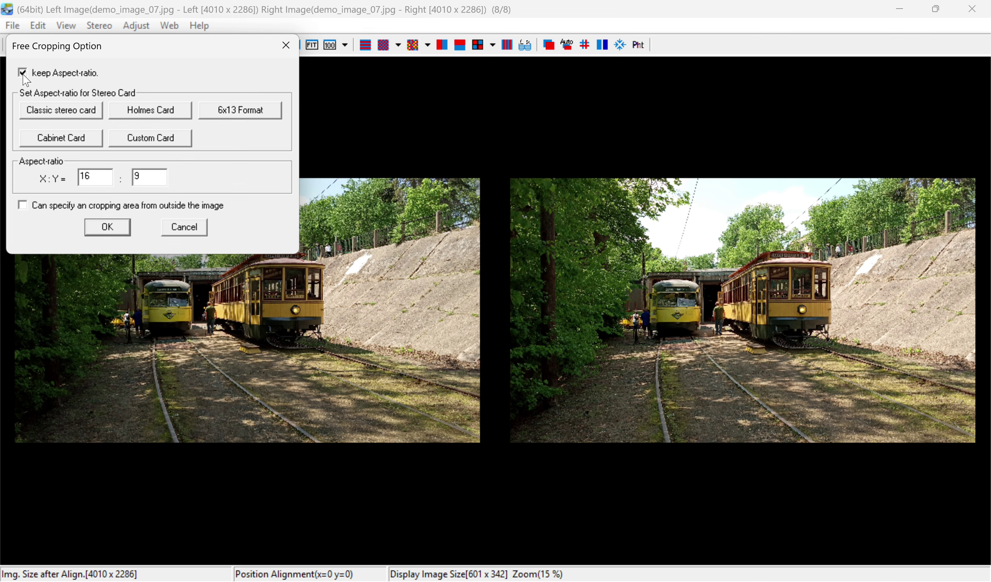
pyautogui.click(24, 75)
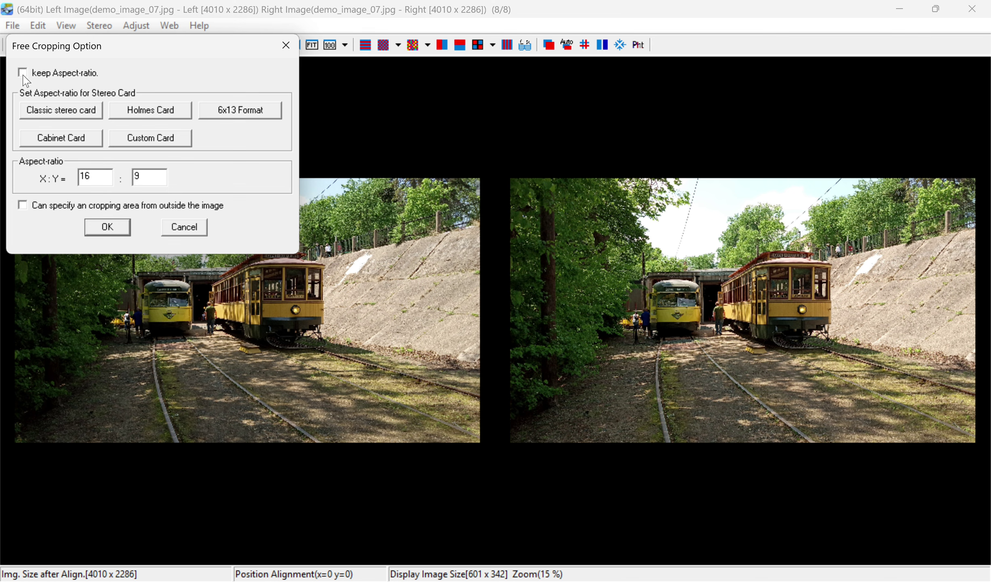
pyautogui.click(107, 227)
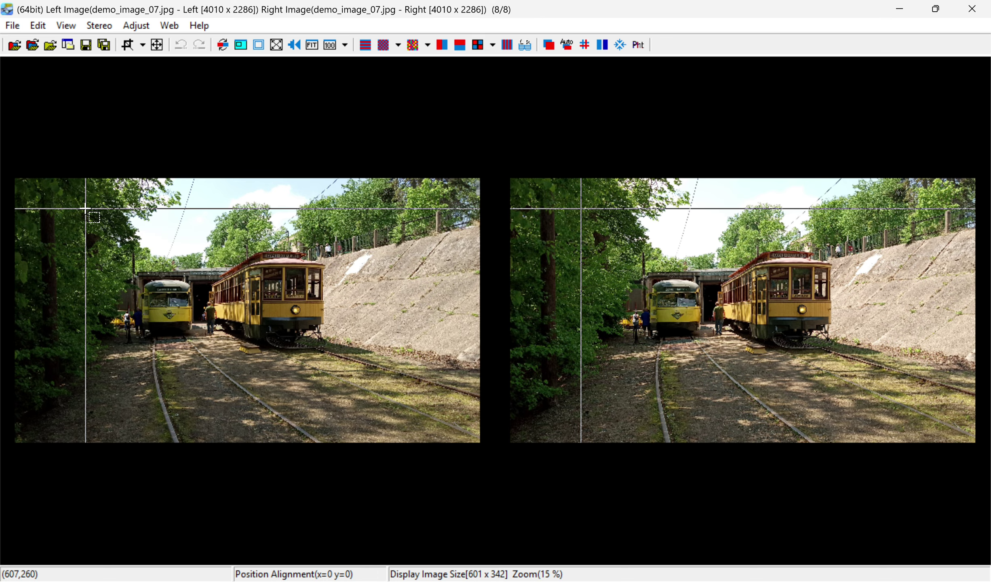
pyautogui.moveTo(85, 208); pyautogui.dragTo(85, 209)
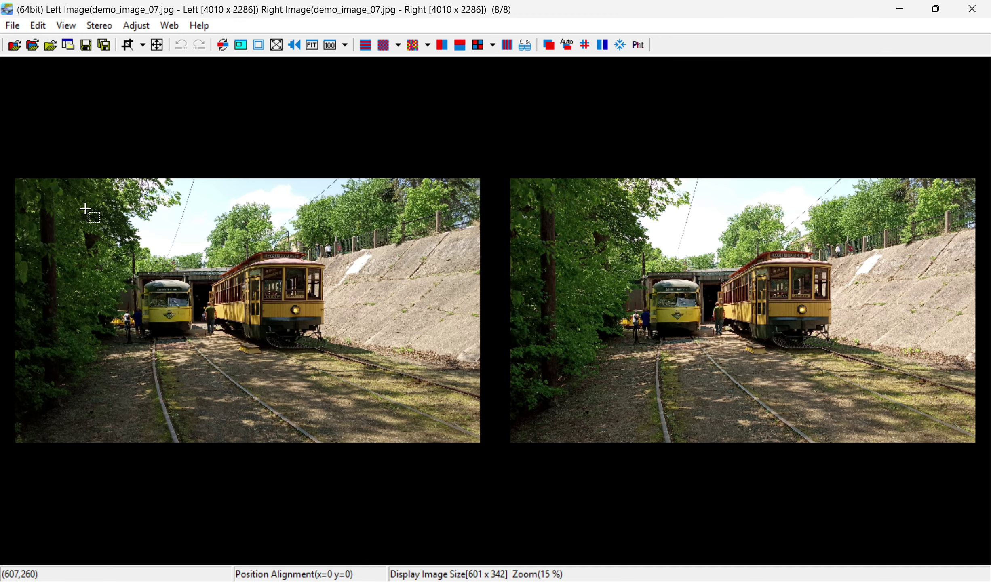
pyautogui.moveTo(85, 209); pyautogui.dragTo(385, 372)
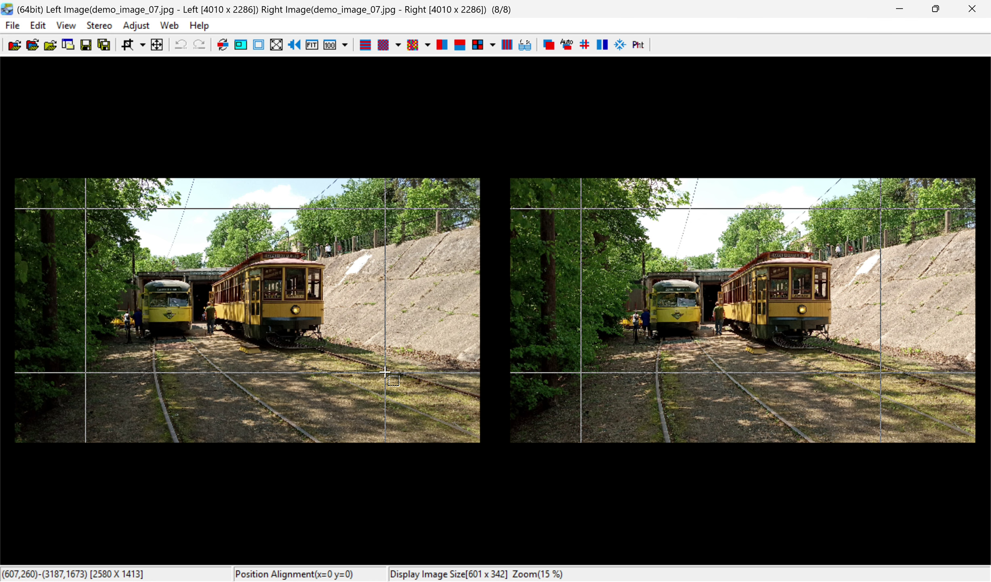
pyautogui.moveTo(385, 372); pyautogui.dragTo(386, 372)
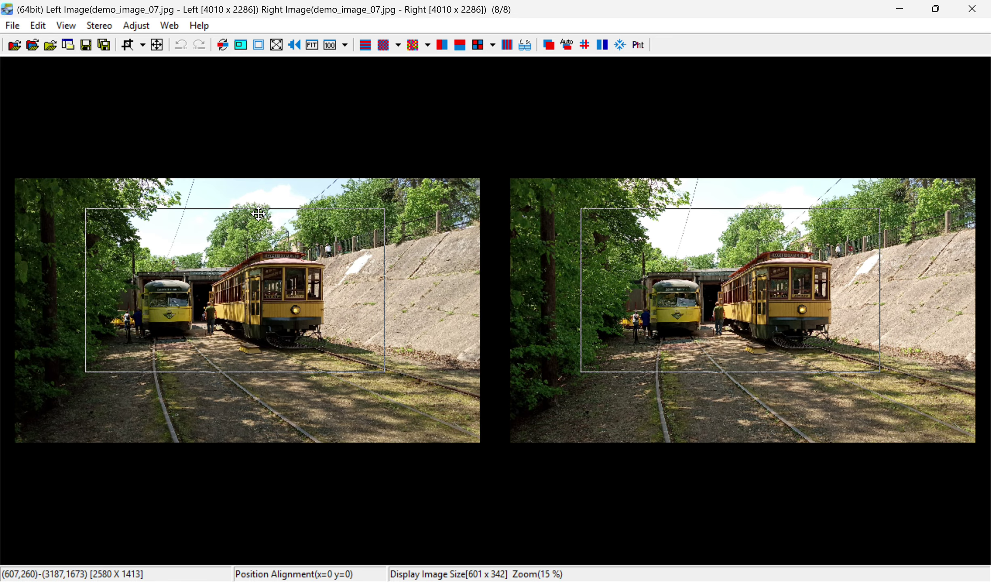
pyautogui.click(366, 293)
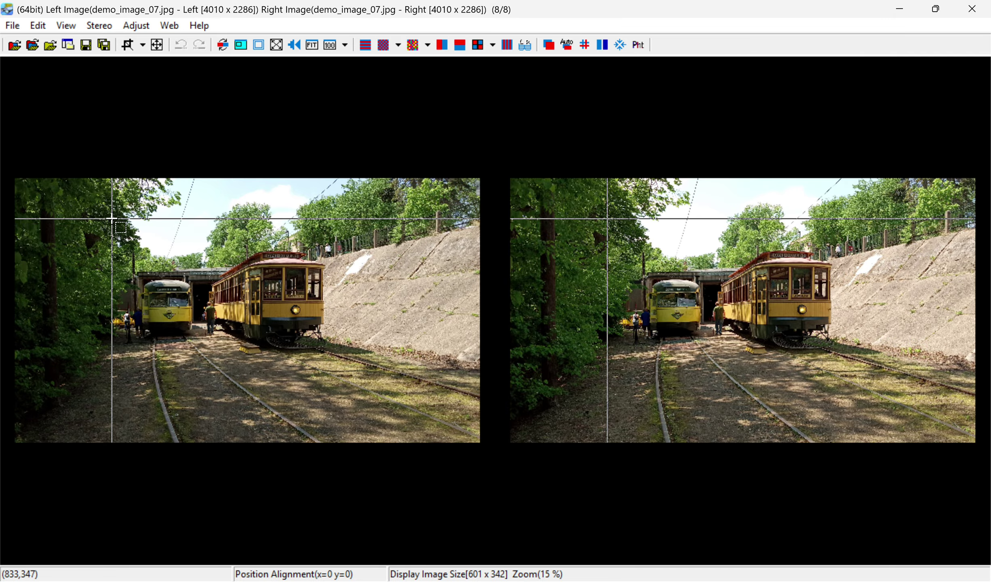
# - Crop the stereo pair to a free area of about 2187 × 1286 around the two trams and undo the crop
pyautogui.moveTo(112, 219); pyautogui.dragTo(366, 368)
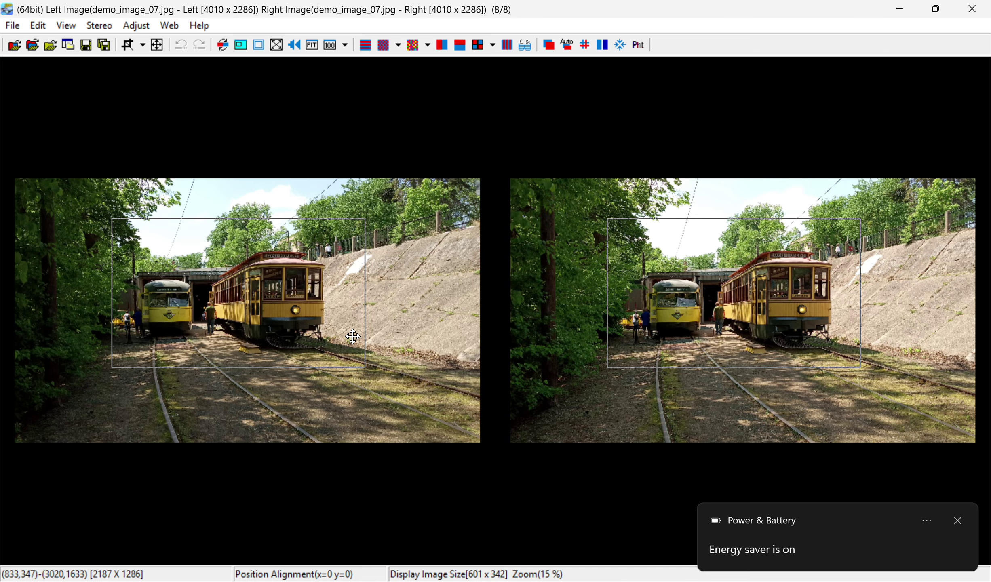
pyautogui.moveTo(358, 357)
pyautogui.mouseDown()
pyautogui.moveTo(343, 350)
pyautogui.moveTo(363, 342)
pyautogui.moveTo(366, 356)
pyautogui.mouseUp()
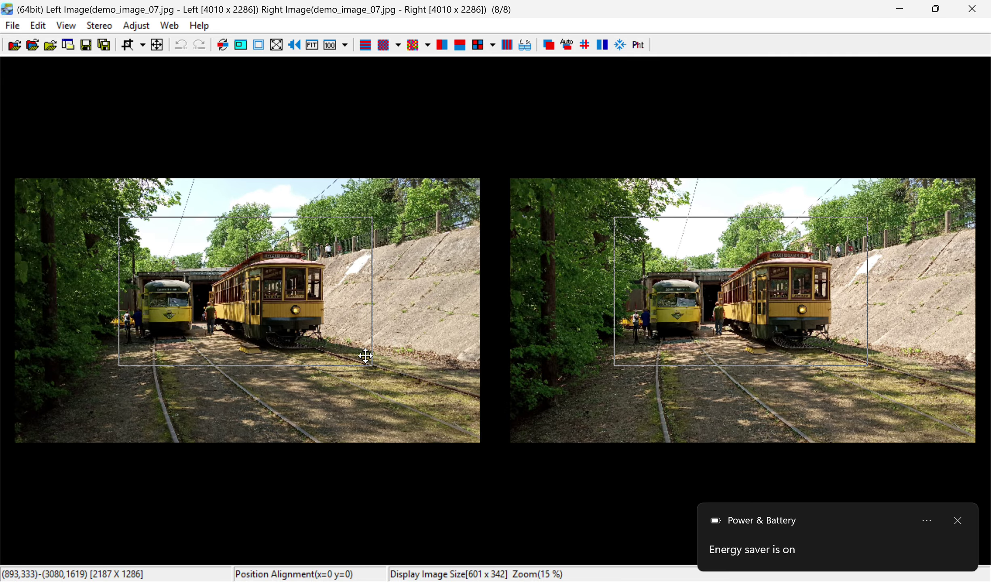
pyautogui.doubleClick(365, 355)
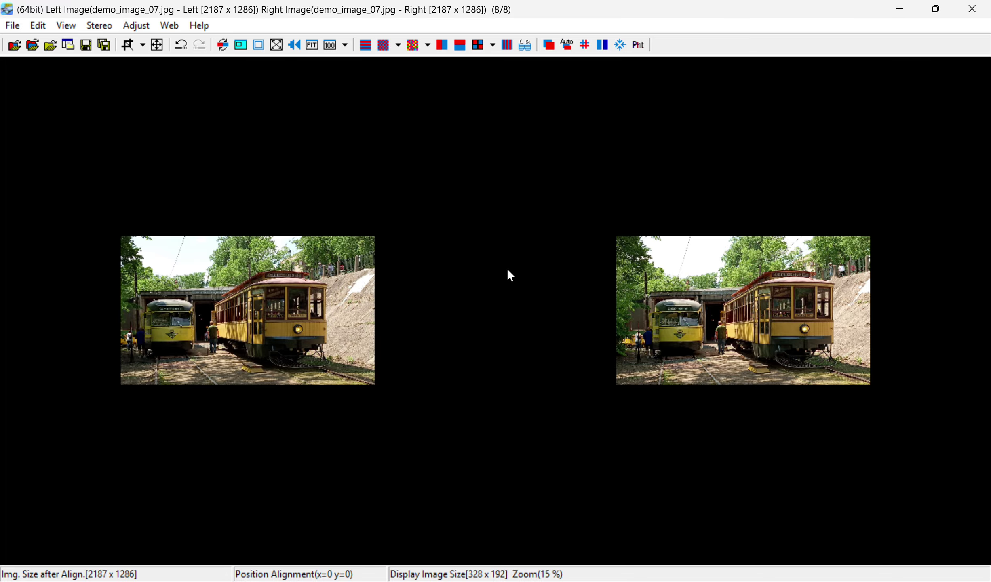
pyautogui.click(37, 26)
pyautogui.click(56, 44)
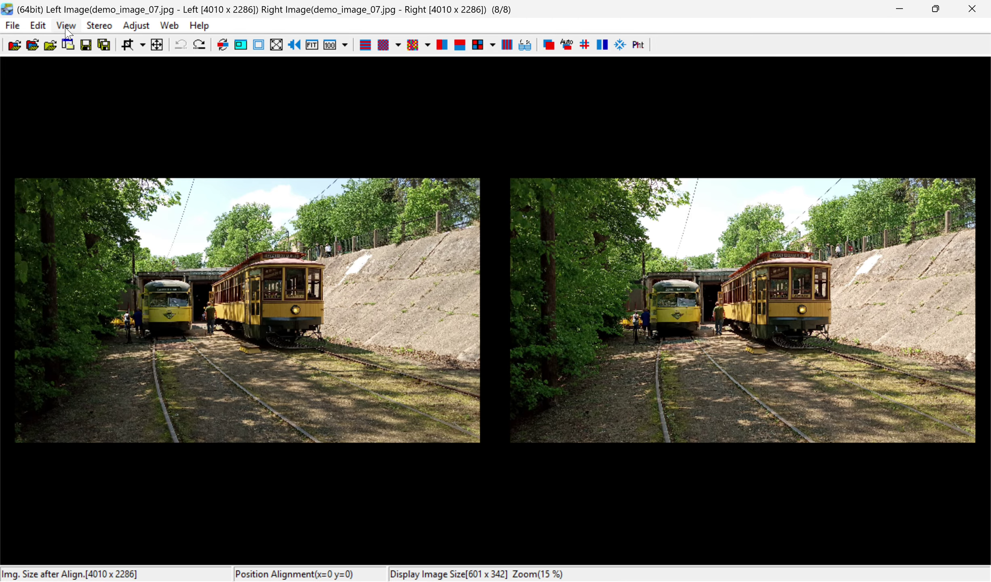
# - Turn on keeping the aspect ratio at 16:9 in the free cropping options
pyautogui.click(143, 46)
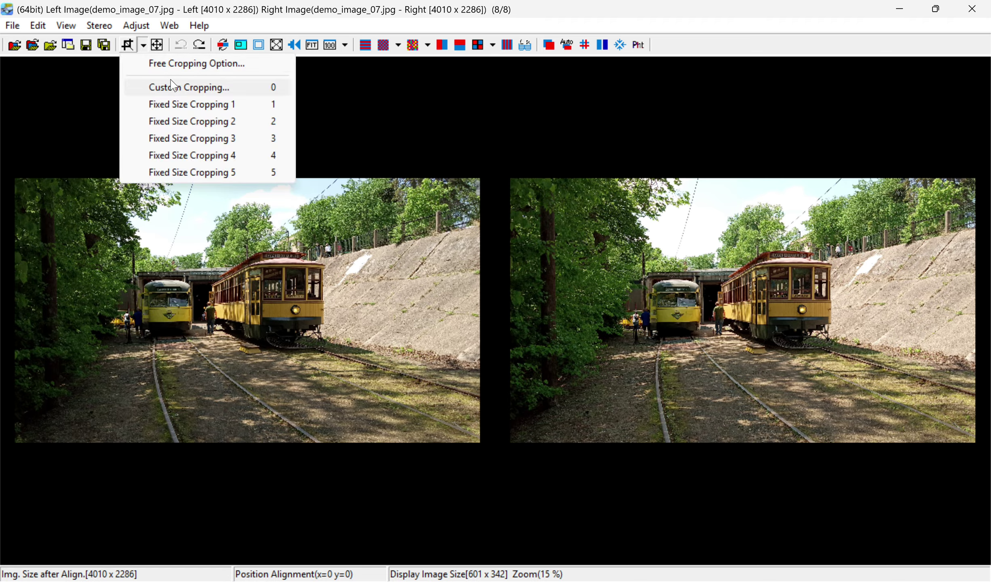
pyautogui.click(169, 64)
pyautogui.click(21, 73)
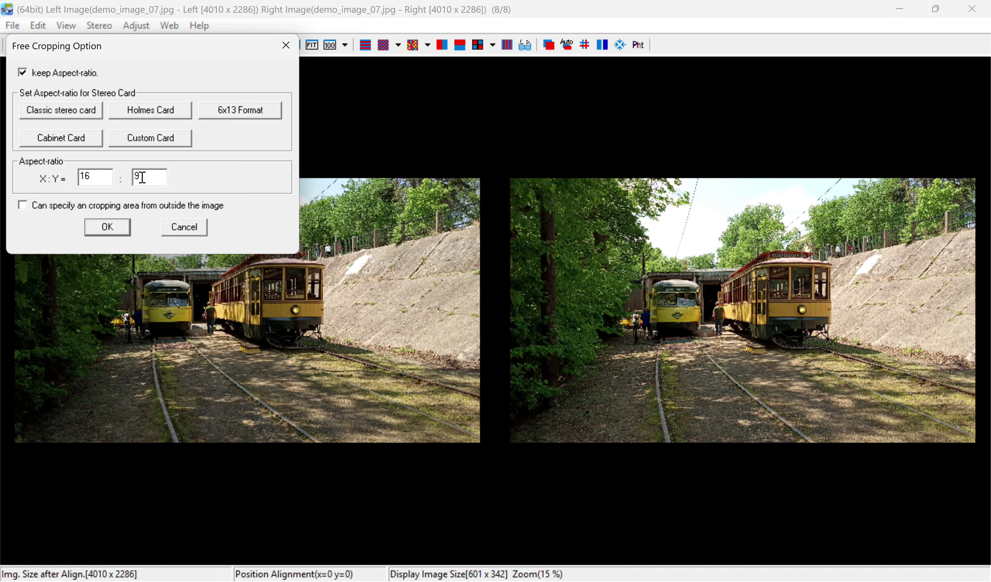
pyautogui.click(112, 235)
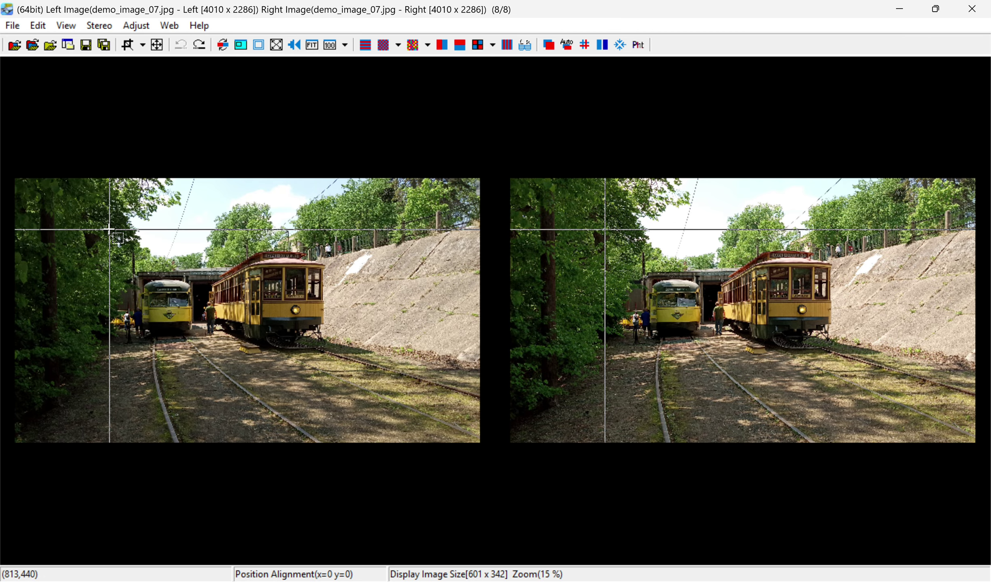
# - Crop the stereo pair to a 16:9 area of about 2180 × 1227 around the two trams and undo the crop
pyautogui.moveTo(101, 225); pyautogui.dragTo(104, 224)
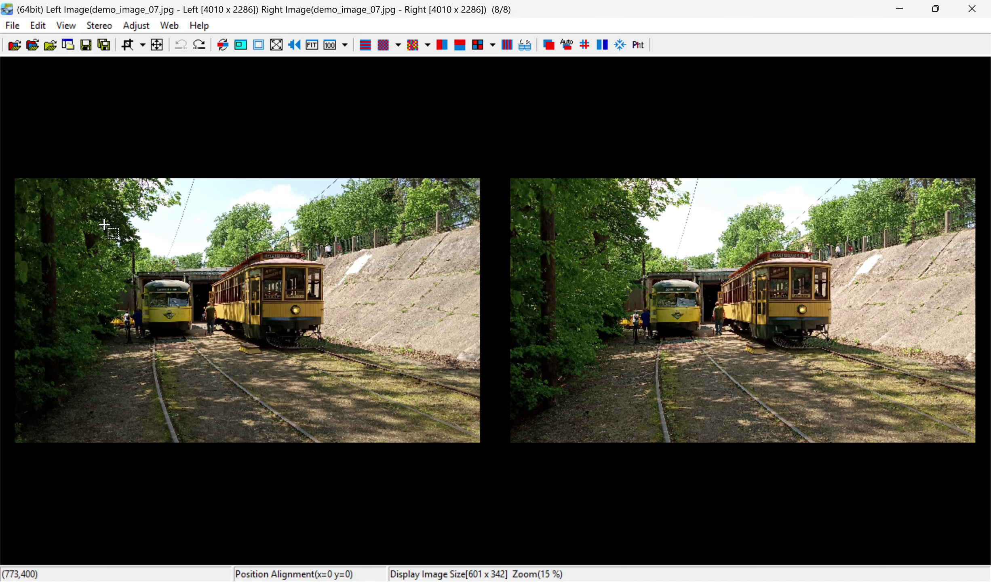
pyautogui.moveTo(104, 225); pyautogui.dragTo(121, 241)
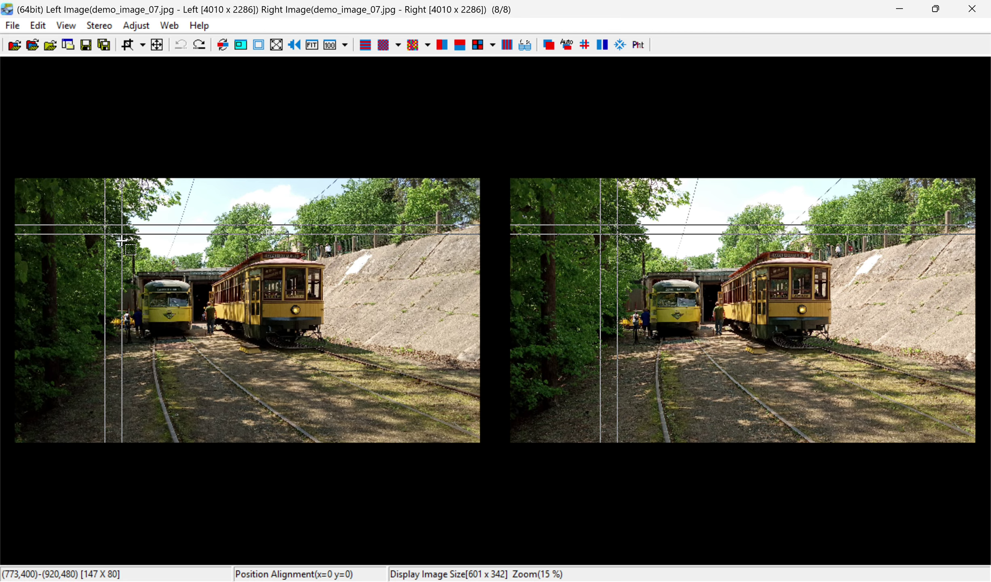
pyautogui.moveTo(121, 241); pyautogui.dragTo(400, 373)
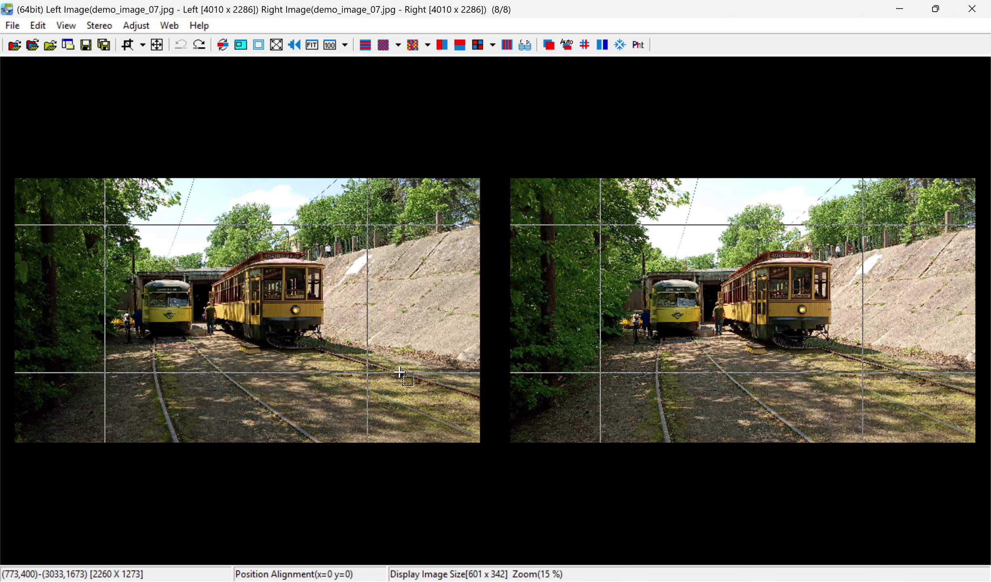
pyautogui.moveTo(400, 373); pyautogui.dragTo(391, 366)
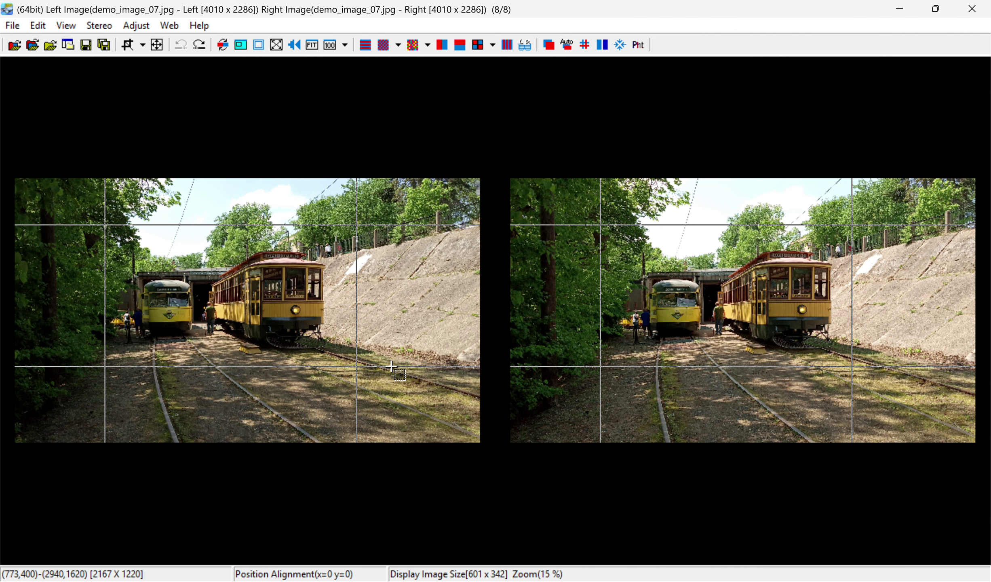
pyautogui.moveTo(391, 367); pyautogui.dragTo(392, 367)
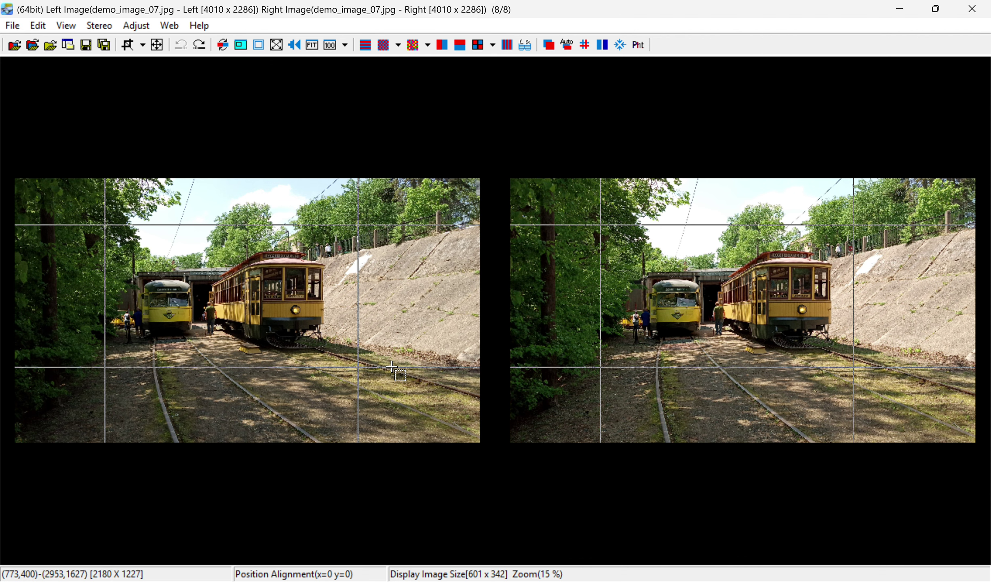
pyautogui.moveTo(391, 366); pyautogui.dragTo(392, 367)
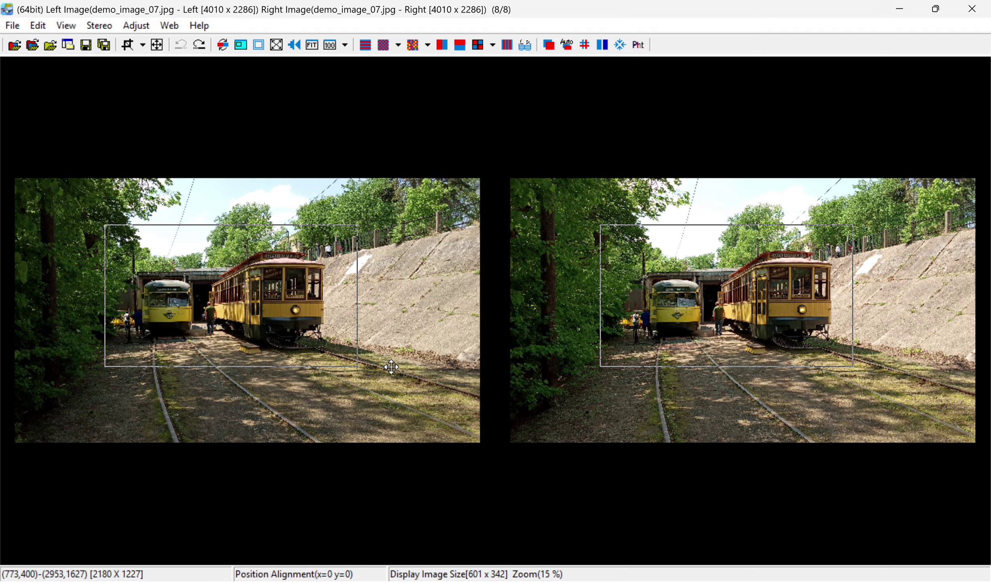
pyautogui.moveTo(335, 335); pyautogui.dragTo(341, 335)
pyautogui.doubleClick(342, 335)
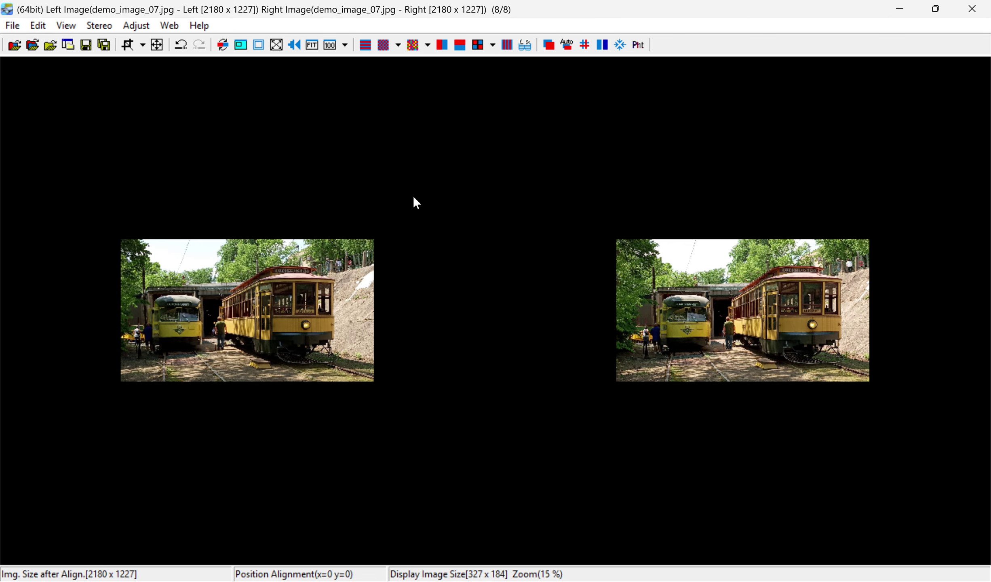
pyautogui.click(37, 25)
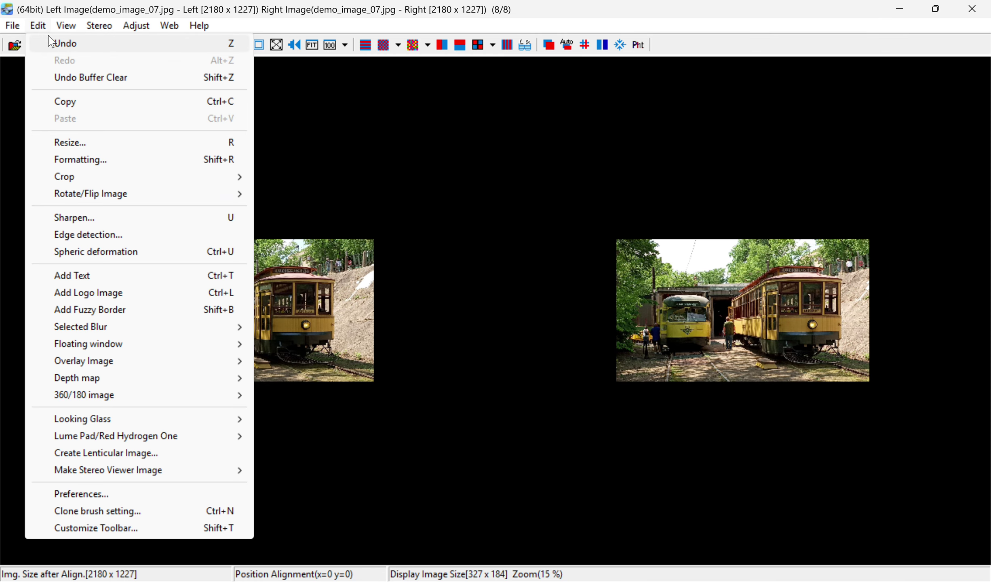
pyautogui.click(52, 42)
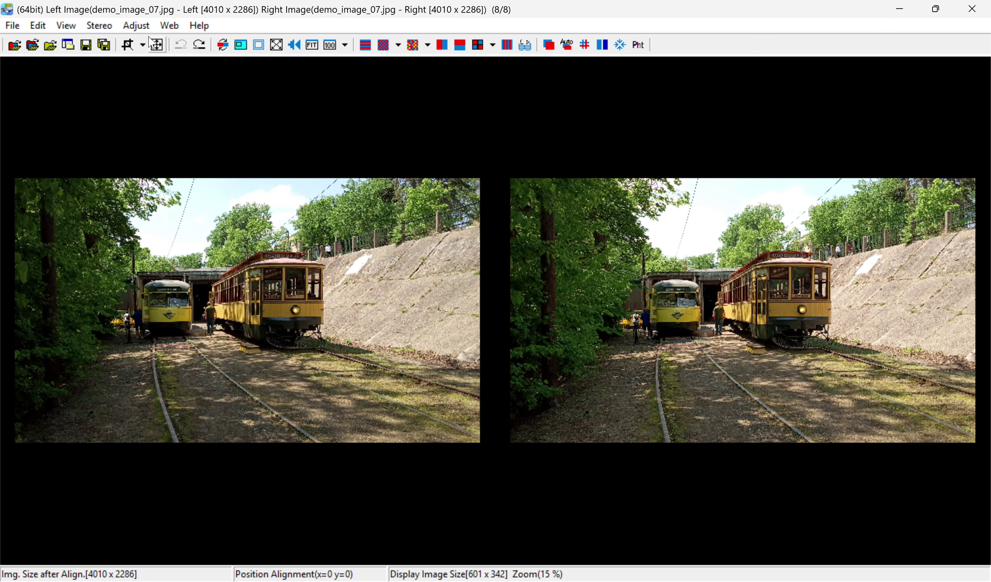
# - Crop the stereo pair with a custom 2000 × 2000 frame moved over the two trams and undo the crop
pyautogui.click(144, 45)
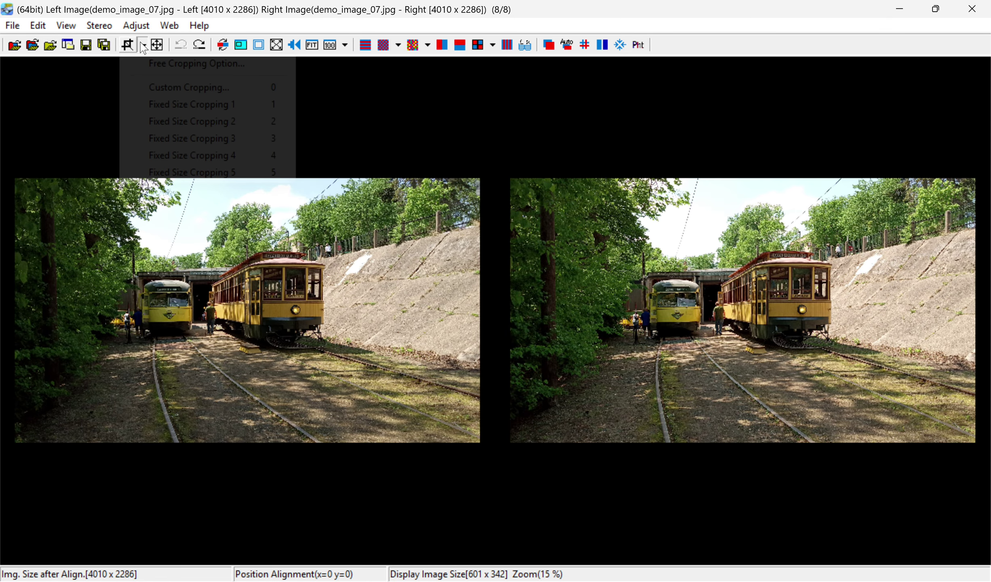
pyautogui.click(178, 88)
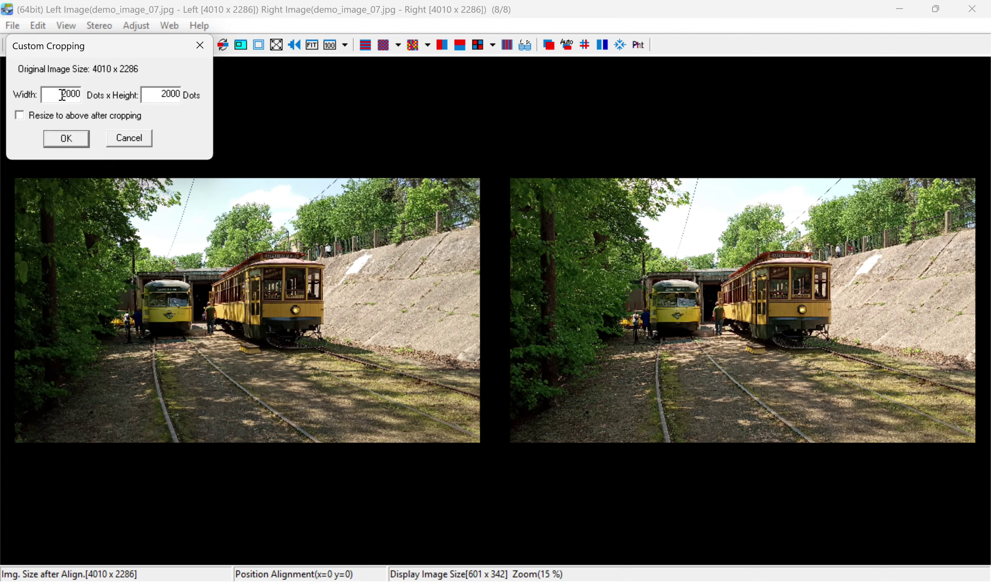
pyautogui.click(67, 139)
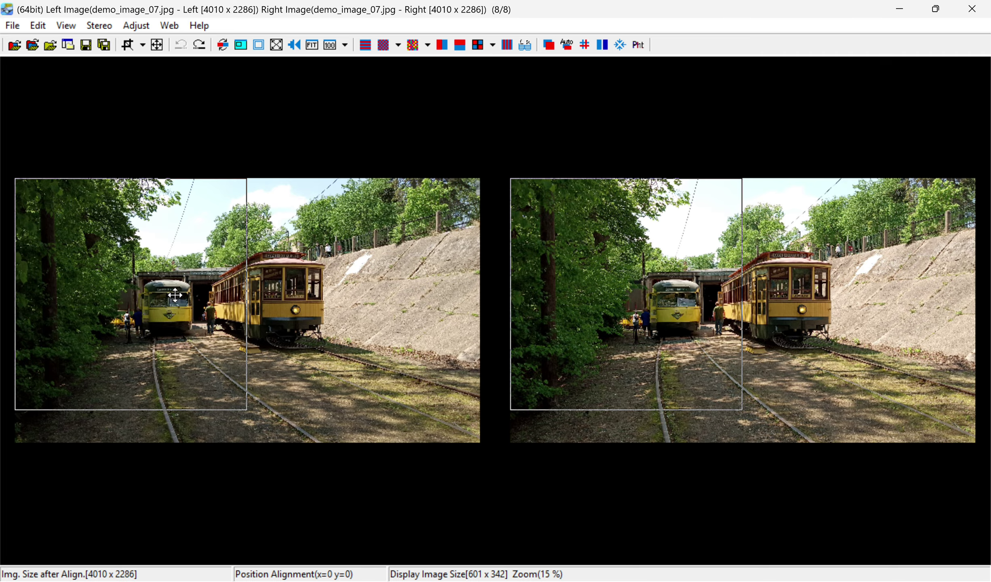
pyautogui.moveTo(175, 294); pyautogui.dragTo(280, 304)
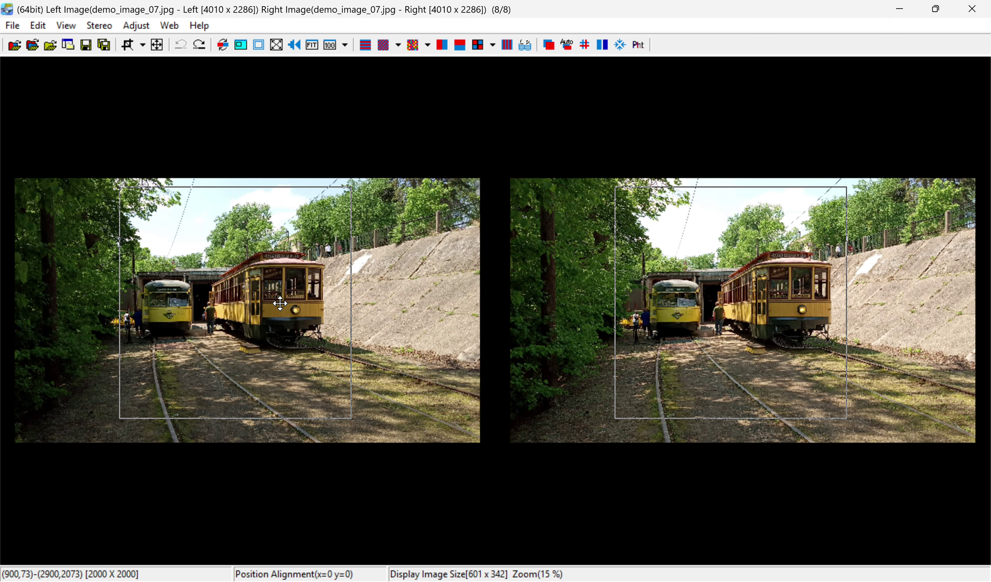
pyautogui.doubleClick(280, 303)
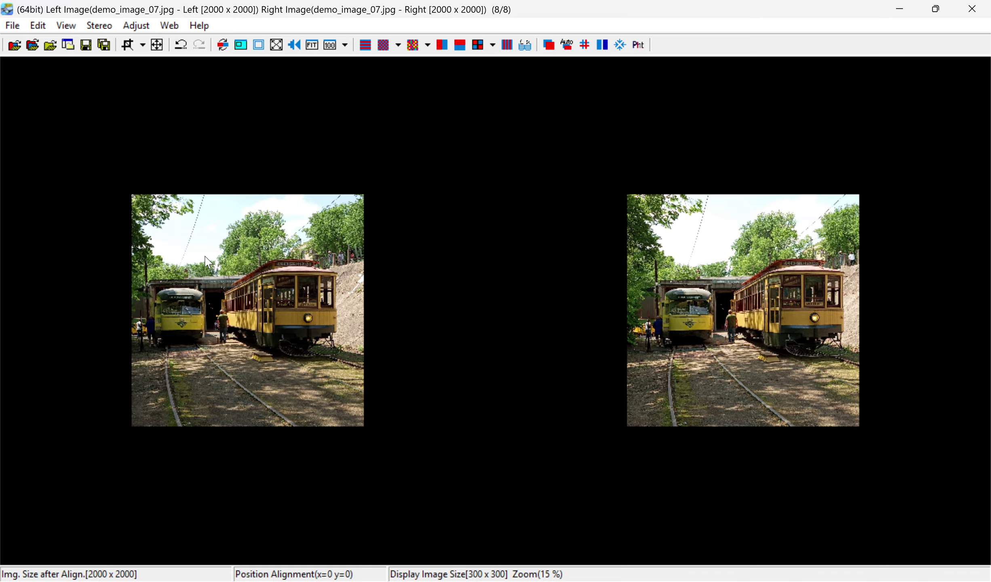
pyautogui.click(37, 25)
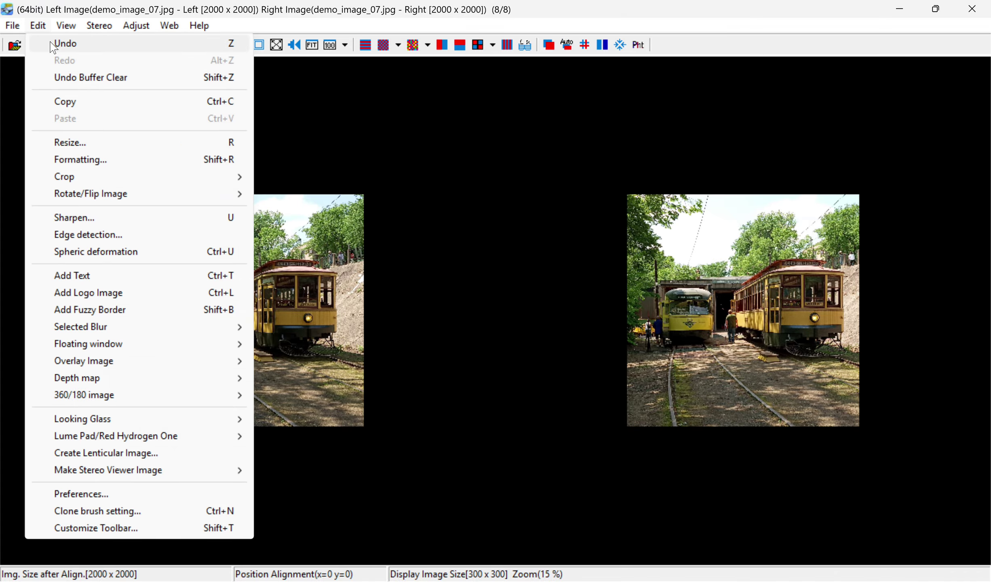
pyautogui.click(65, 43)
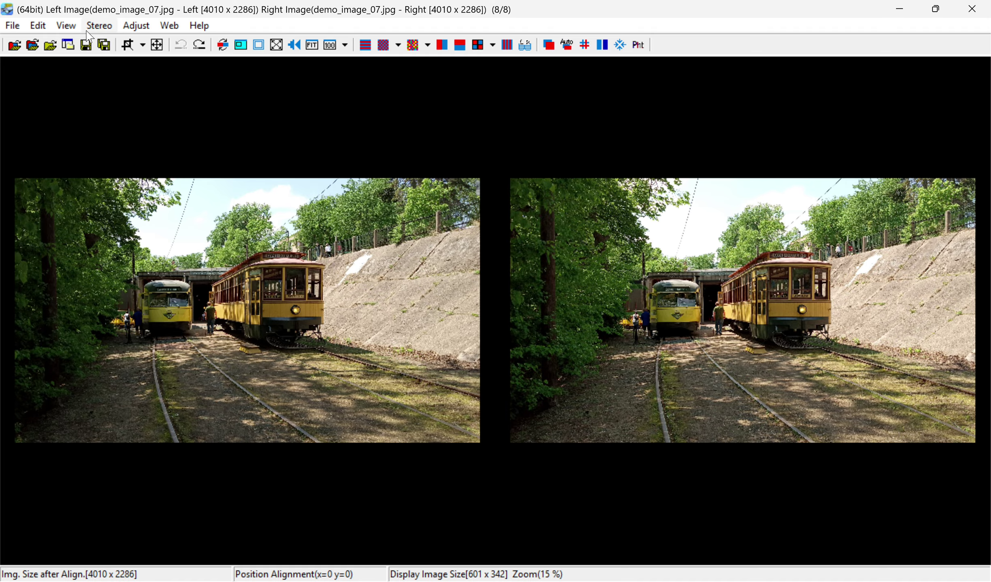
# - Open the crop preferences to examine the default fixed cropping sizes
pyautogui.click(38, 25)
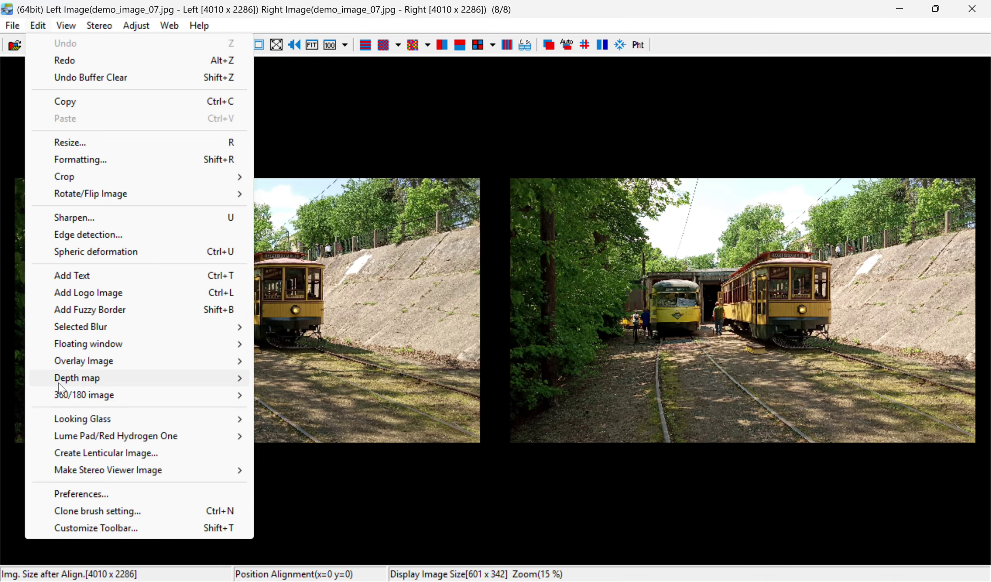
pyautogui.moveTo(57, 383)
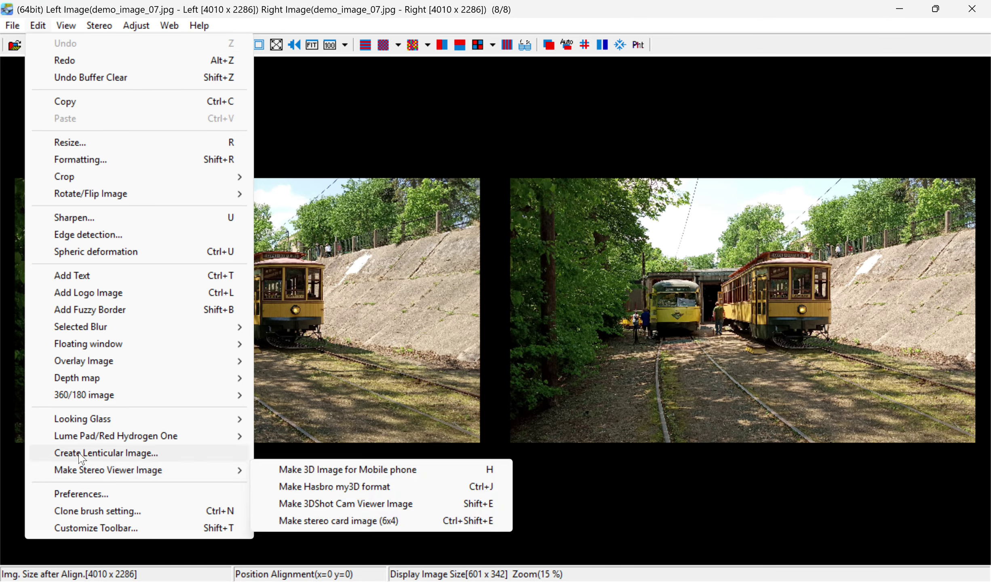
pyautogui.click(96, 499)
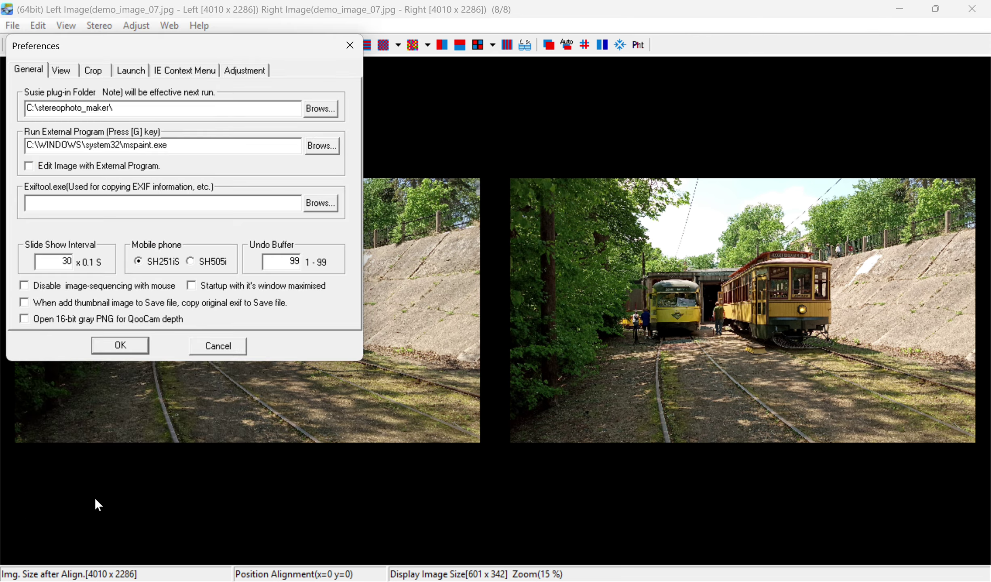
pyautogui.click(94, 73)
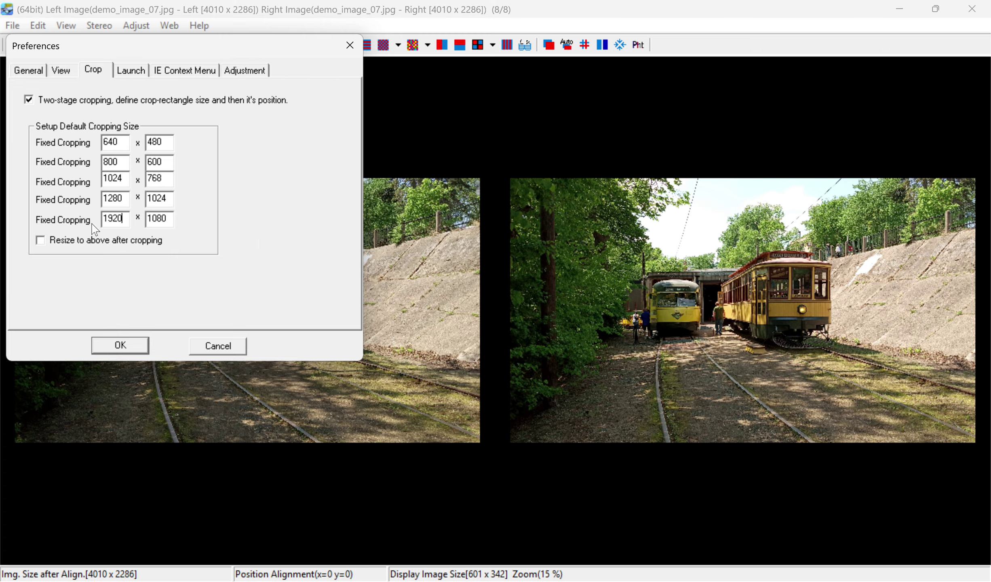
# - Crop the stereo pair with the fifth fixed size, 1920 × 1080, moved over the two trams, and undo the crop
pyautogui.click(118, 343)
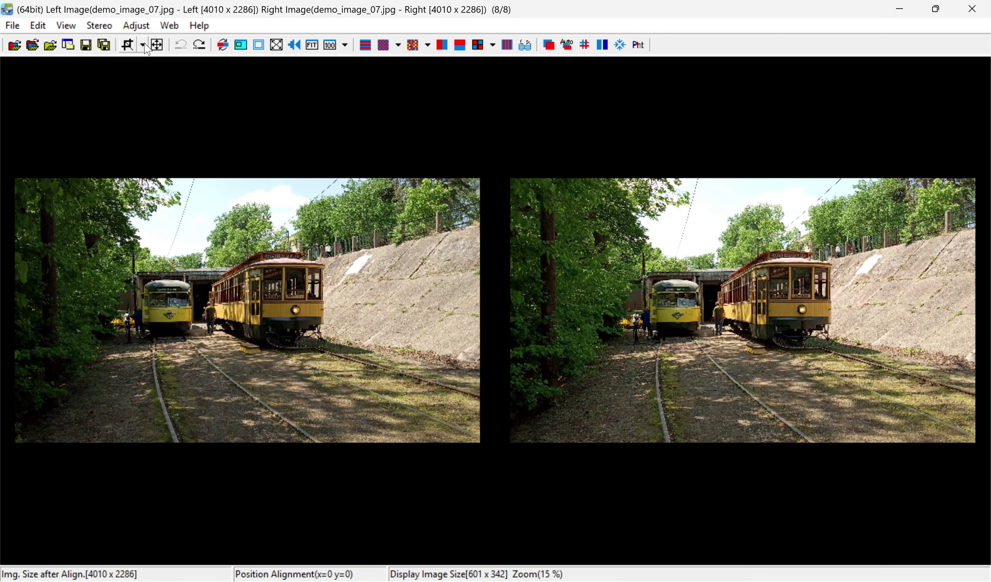
pyautogui.click(143, 44)
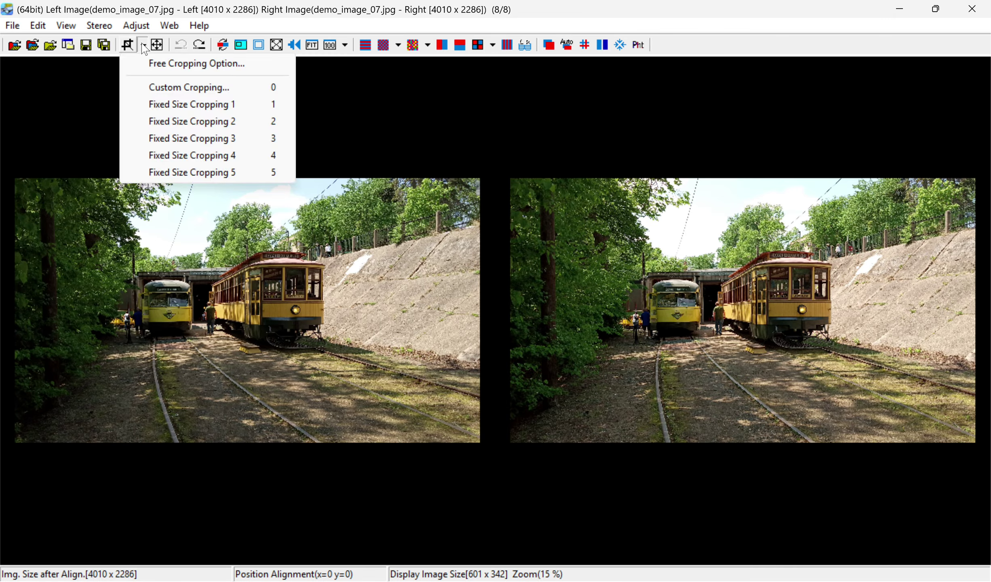
pyautogui.click(187, 178)
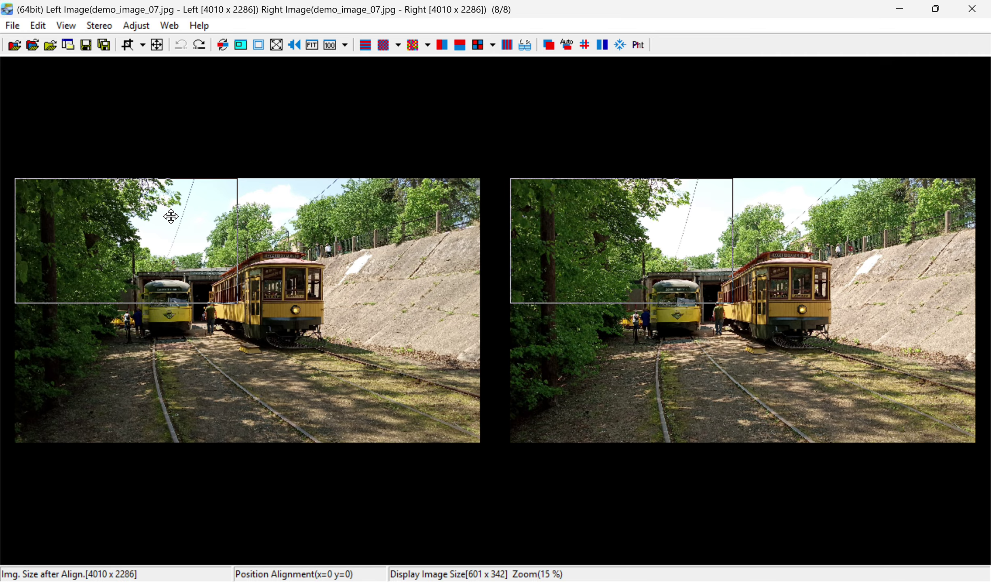
pyautogui.moveTo(171, 217); pyautogui.dragTo(271, 271)
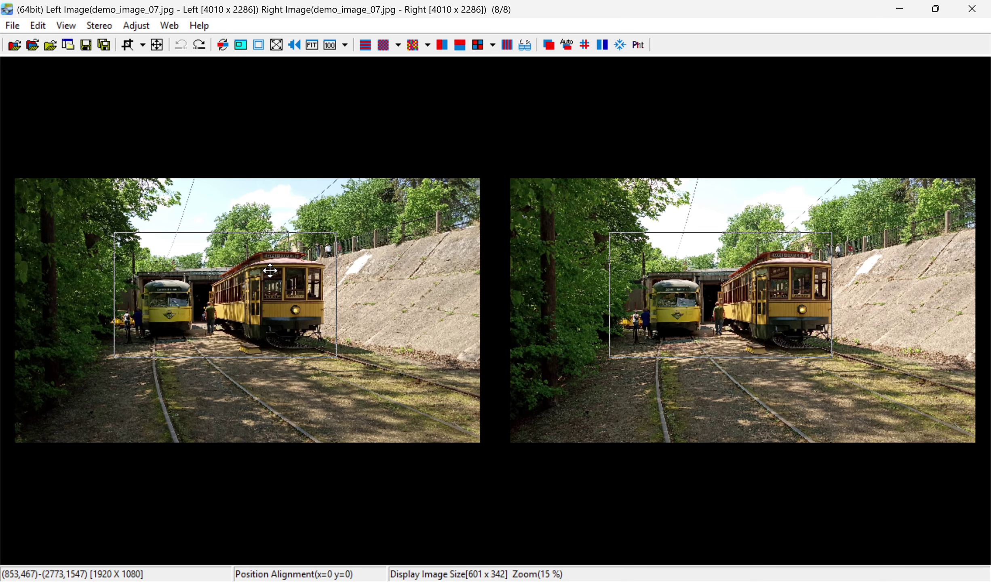
pyautogui.doubleClick(270, 271)
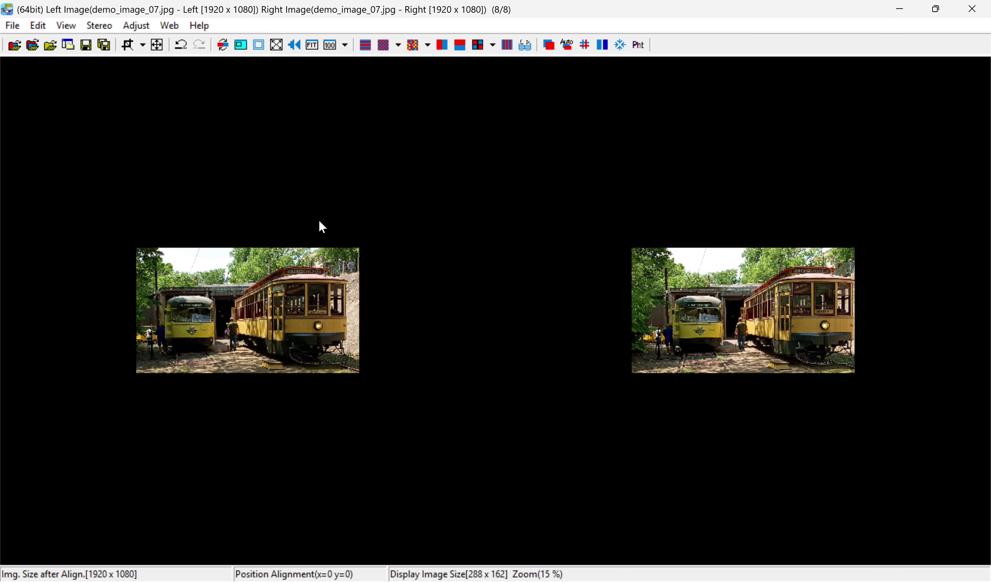
pyautogui.click(38, 25)
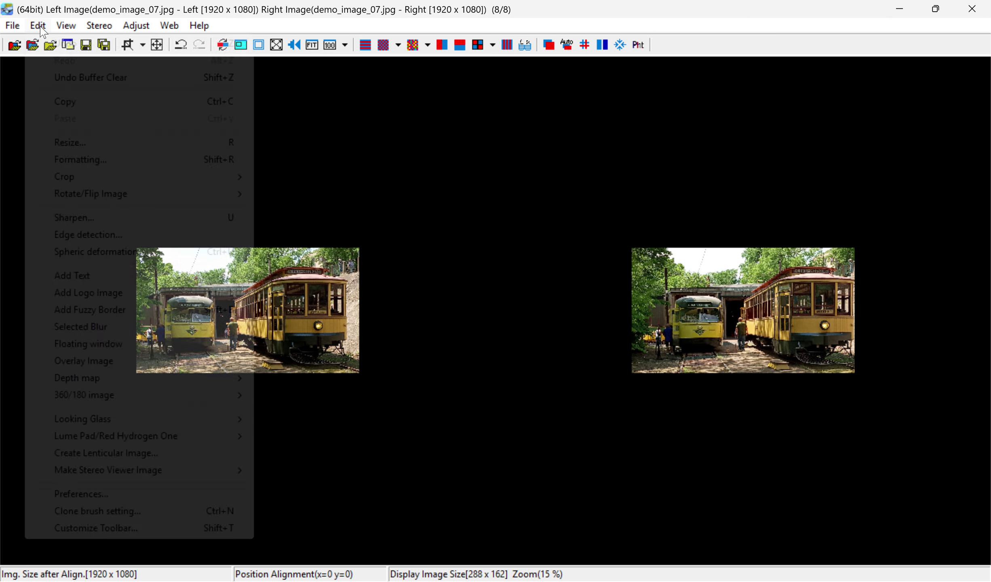
pyautogui.click(53, 44)
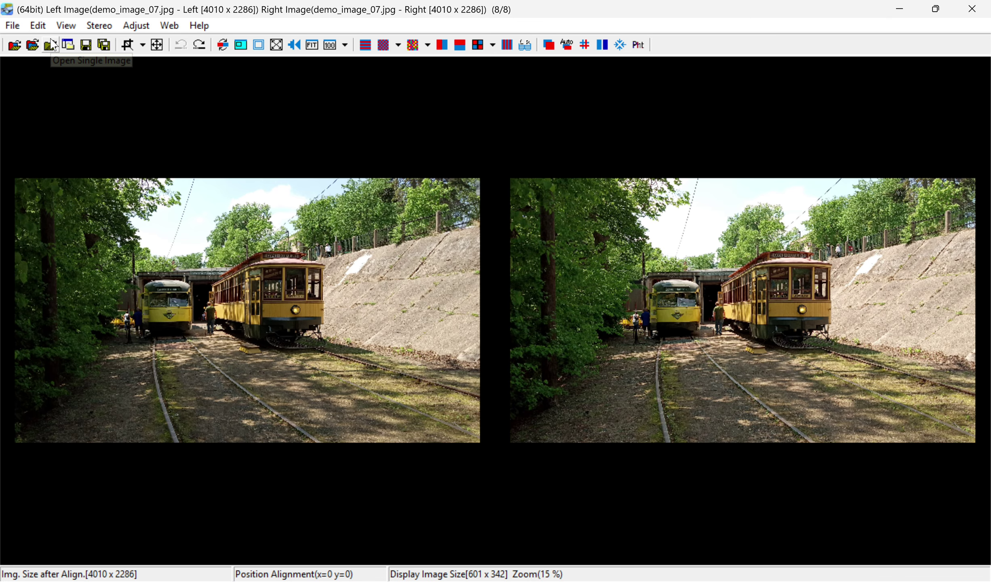
# - Try the Classic stereo card, Holmes Card, 6x13 Format, Cabinet Card and Custom Card aspect ratios in the free cropping options and discard the changes
pyautogui.click(142, 45)
pyautogui.click(164, 62)
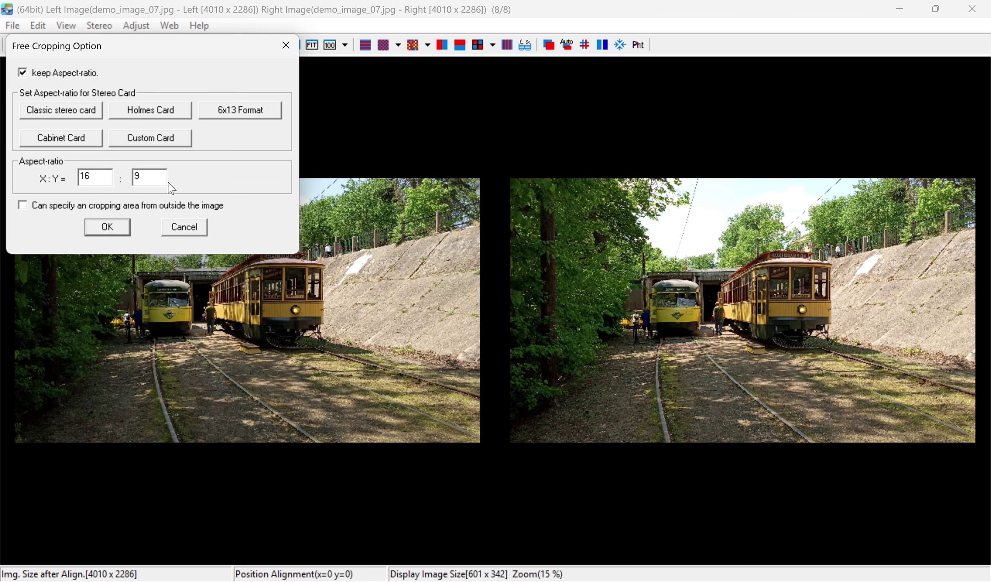
pyautogui.click(74, 117)
pyautogui.click(151, 115)
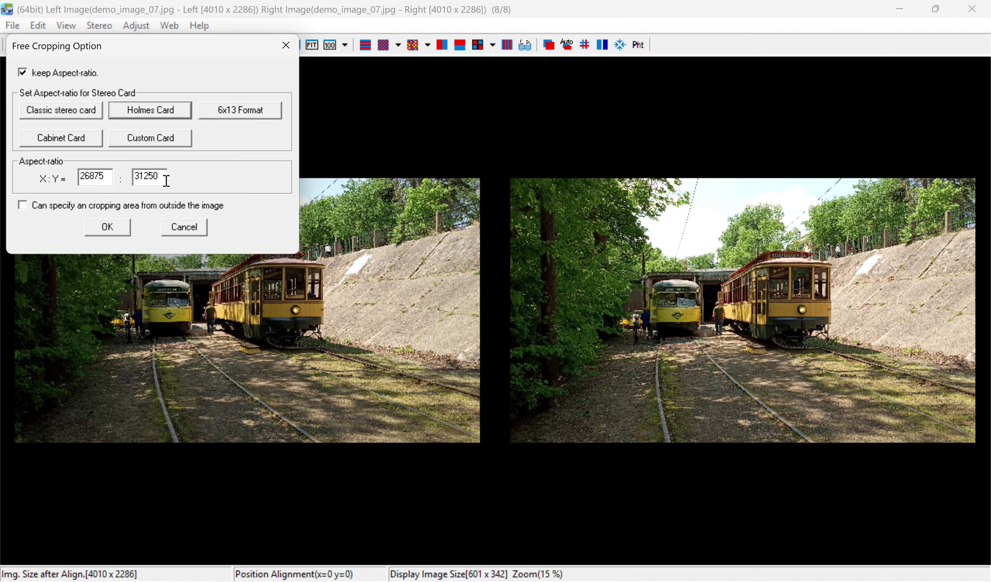
pyautogui.click(237, 115)
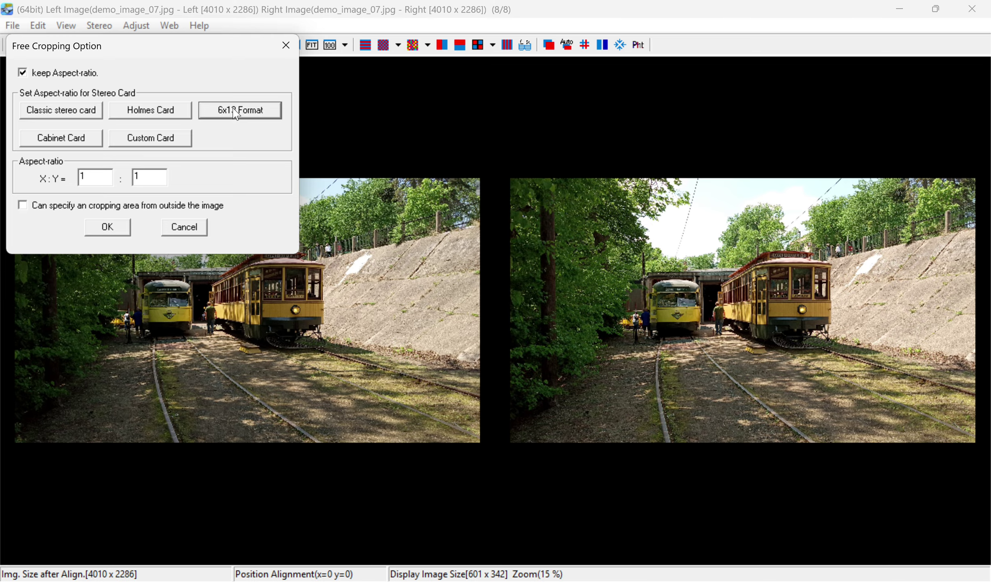
pyautogui.click(56, 142)
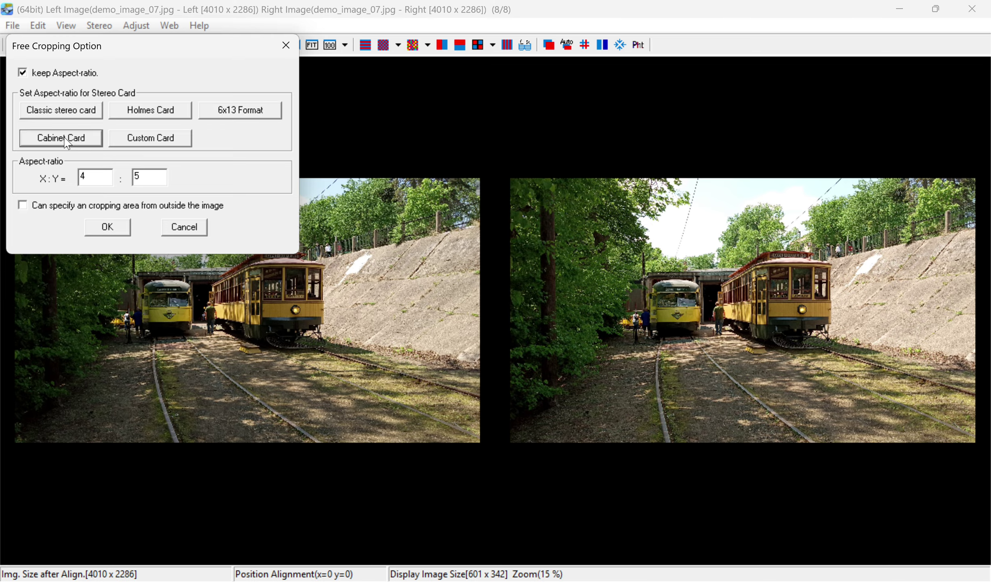
pyautogui.click(164, 144)
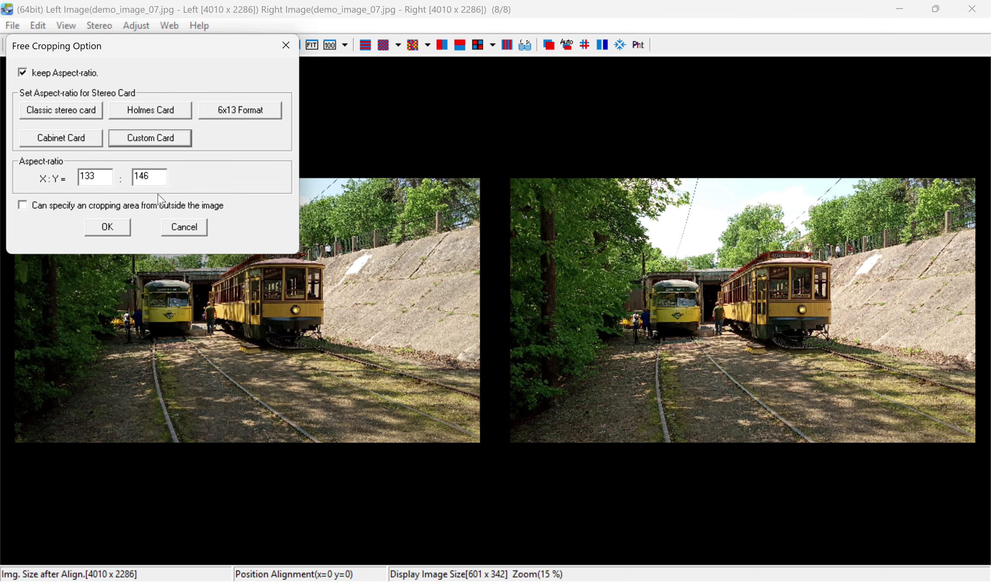
pyautogui.click(179, 230)
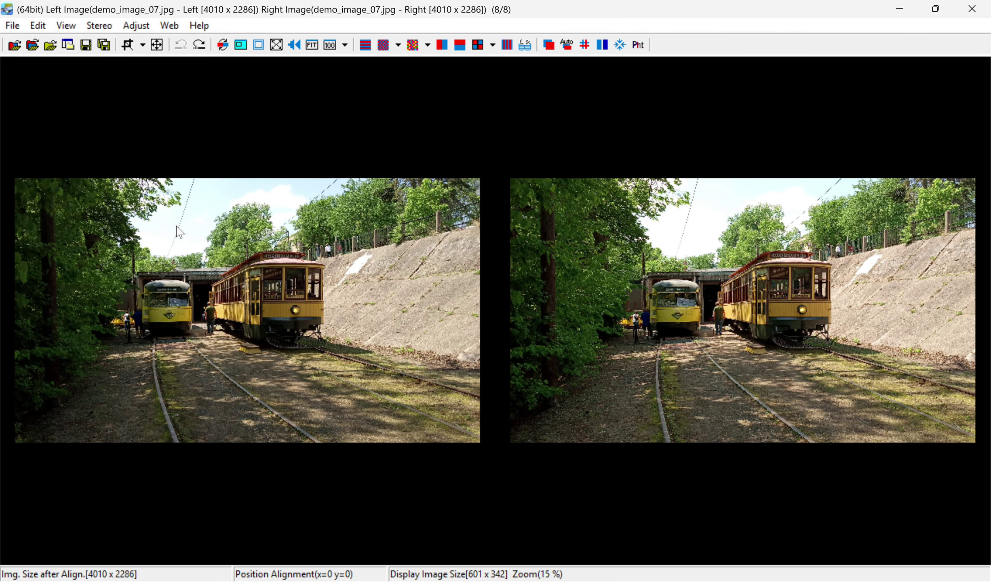